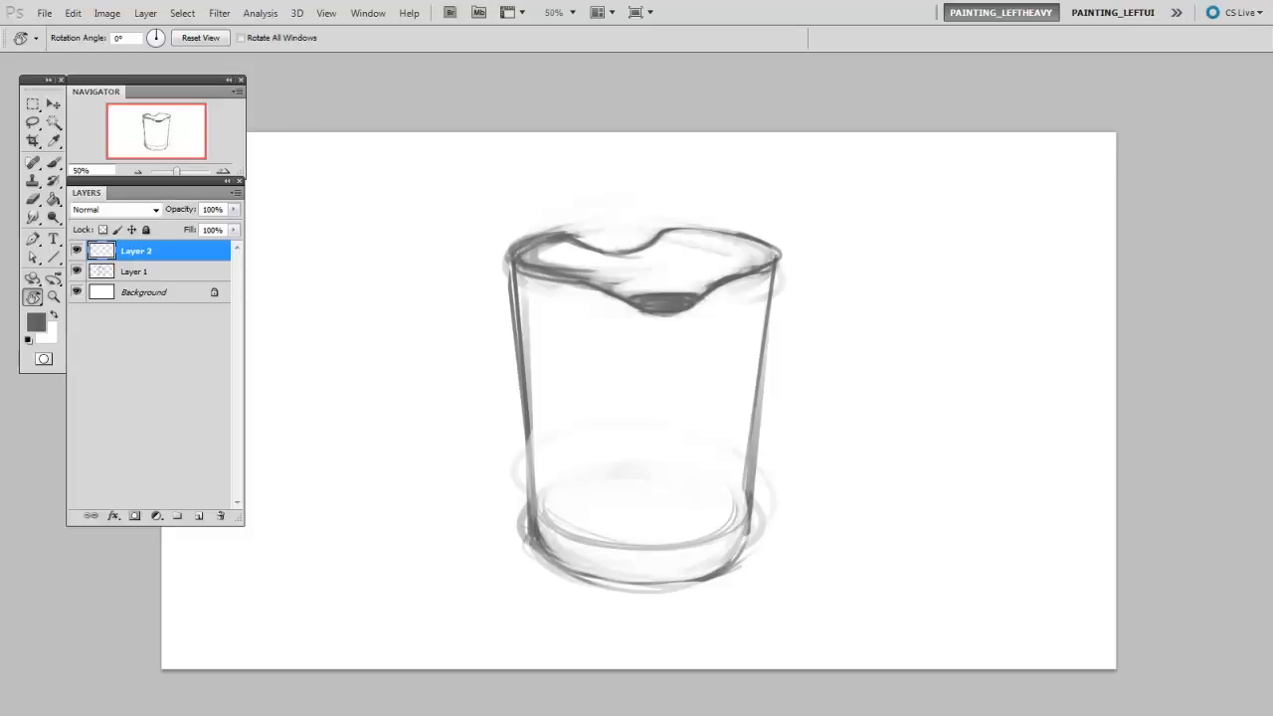
# - On a new layer, draw two curved contour lines down the cup's body with a 10 px brush, one on each side
pyautogui.hotkey('ctrl', 'shift', 'alt', 'n')
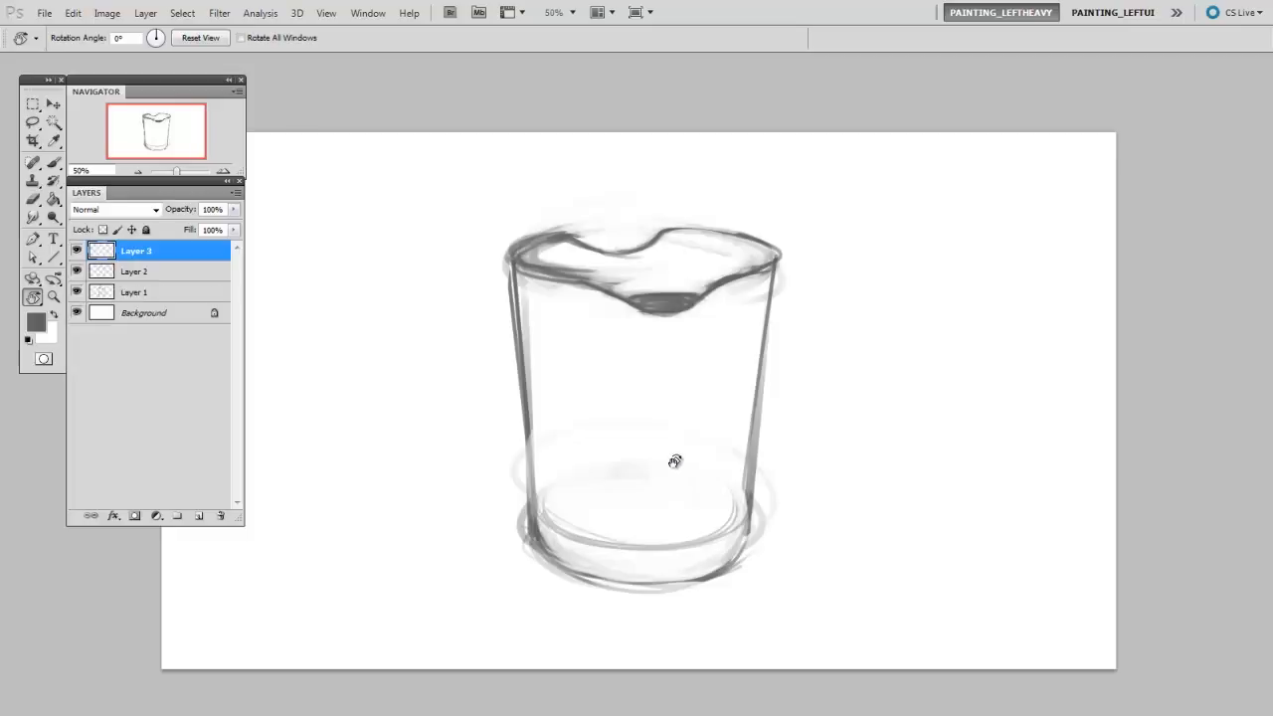
pyautogui.press('b')
pyautogui.rightClick(672, 461)
pyautogui.click(752, 550)
pyautogui.click(630, 459)
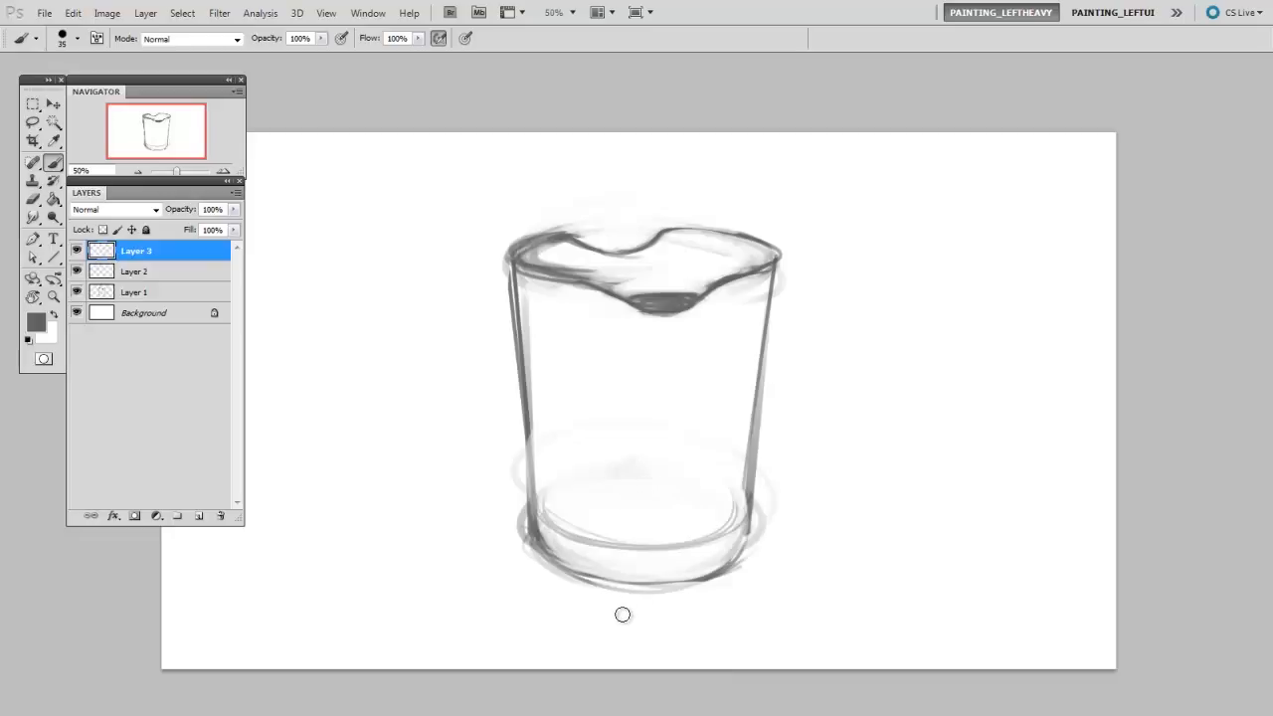
pyautogui.press('[')
pyautogui.press('[')
pyautogui.press('[')
pyautogui.press('[')
pyautogui.press('[')
pyautogui.press('[')
pyautogui.press('[')
pyautogui.moveTo(771, 299)
pyautogui.mouseDown()
pyautogui.moveTo(714, 366)
pyautogui.moveTo(678, 447)
pyautogui.moveTo(657, 577)
pyautogui.mouseUp()
pyautogui.moveTo(516, 306)
pyautogui.mouseDown()
pyautogui.moveTo(539, 314)
pyautogui.moveTo(583, 373)
pyautogui.moveTo(593, 438)
pyautogui.moveTo(558, 559)
pyautogui.mouseUp()
pyautogui.moveTo(748, 319); pyautogui.dragTo(770, 302)
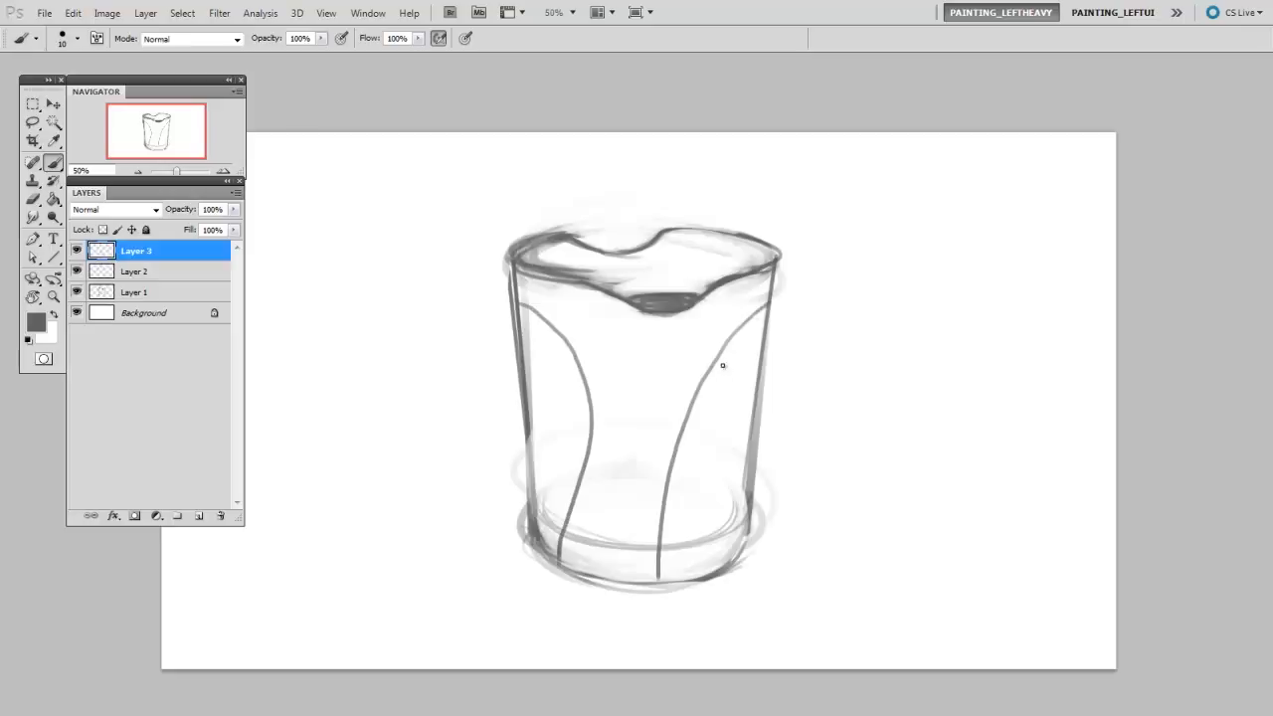
# - Sketch a pointed spout on the cup's right side, with an inner parallel curve and a bulging outer contour down to the base
pyautogui.moveTo(682, 569)
pyautogui.mouseDown()
pyautogui.moveTo(704, 421)
pyautogui.moveTo(686, 569)
pyautogui.moveTo(744, 338)
pyautogui.mouseUp()
pyautogui.moveTo(698, 437); pyautogui.dragTo(764, 328)
pyautogui.moveTo(718, 386)
pyautogui.mouseDown()
pyautogui.moveTo(779, 315)
pyautogui.moveTo(760, 329)
pyautogui.moveTo(798, 306)
pyautogui.mouseUp()
pyautogui.moveTo(752, 343)
pyautogui.mouseDown()
pyautogui.moveTo(830, 297)
pyautogui.moveTo(783, 317)
pyautogui.moveTo(768, 290)
pyautogui.moveTo(846, 291)
pyautogui.moveTo(784, 350)
pyautogui.moveTo(781, 428)
pyautogui.moveTo(744, 542)
pyautogui.mouseUp()
pyautogui.moveTo(525, 405); pyautogui.dragTo(525, 529)
# - On another new layer, sketch a handle on the cup's left side with a pointed upper end and a curved grip joining the body
pyautogui.hotkey('ctrl', 'shift', 'alt', 'n')
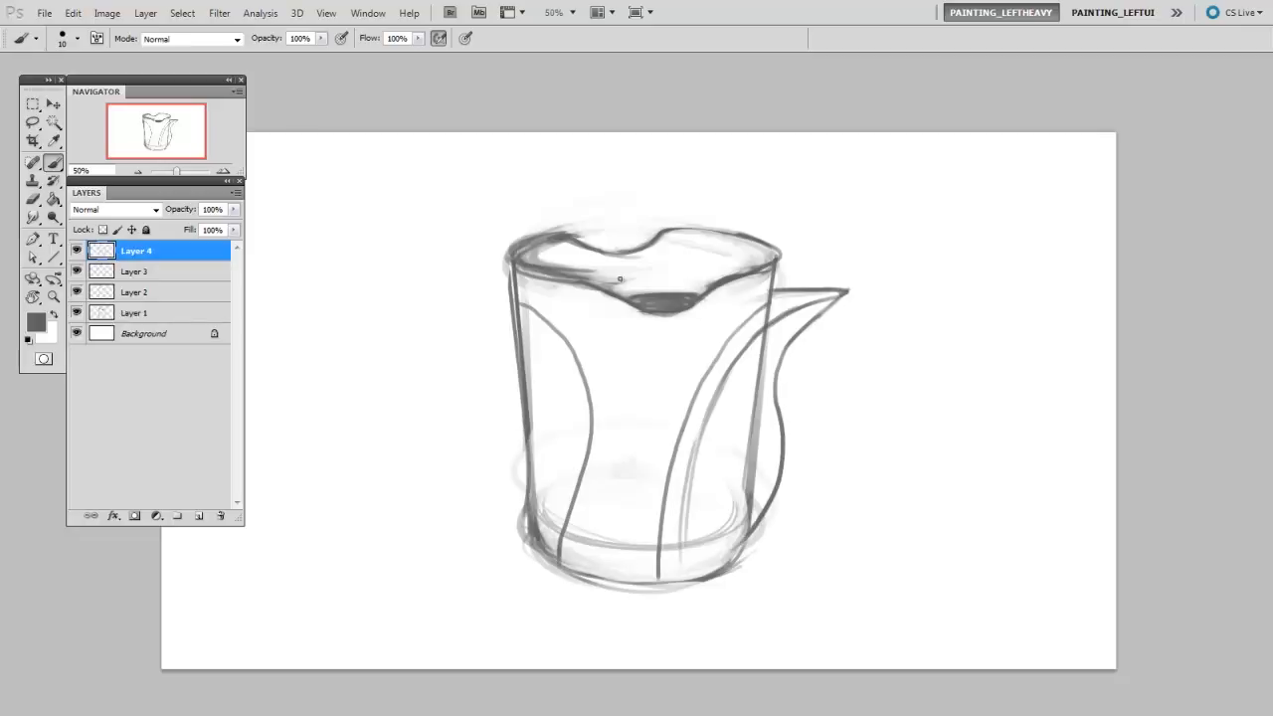
pyautogui.moveTo(472, 272); pyautogui.dragTo(364, 295)
pyautogui.moveTo(511, 285)
pyautogui.mouseDown()
pyautogui.moveTo(453, 286)
pyautogui.moveTo(366, 308)
pyautogui.mouseUp()
pyautogui.moveTo(462, 286); pyautogui.dragTo(328, 323)
pyautogui.moveTo(332, 321)
pyautogui.mouseDown()
pyautogui.moveTo(407, 350)
pyautogui.moveTo(469, 463)
pyautogui.moveTo(527, 459)
pyautogui.mouseUp()
pyautogui.moveTo(507, 307)
pyautogui.mouseDown()
pyautogui.moveTo(419, 346)
pyautogui.moveTo(439, 414)
pyautogui.moveTo(519, 445)
pyautogui.moveTo(534, 474)
pyautogui.moveTo(523, 429)
pyautogui.mouseUp()
pyautogui.moveTo(526, 429); pyautogui.dragTo(525, 486)
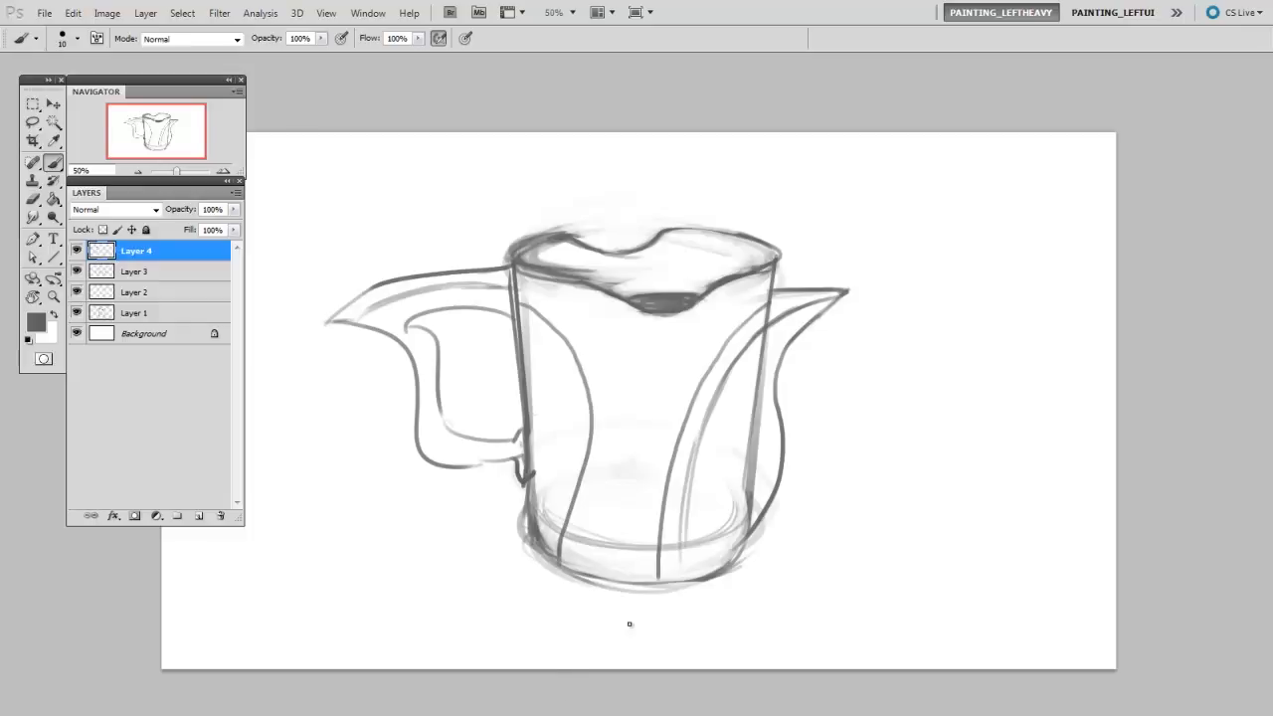
# - Add a curved contour on the lower left of the body and darken the outline where the spout meets the base
pyautogui.moveTo(547, 479); pyautogui.dragTo(537, 525)
pyautogui.moveTo(534, 398)
pyautogui.mouseDown()
pyautogui.moveTo(537, 520)
pyautogui.moveTo(543, 557)
pyautogui.mouseUp()
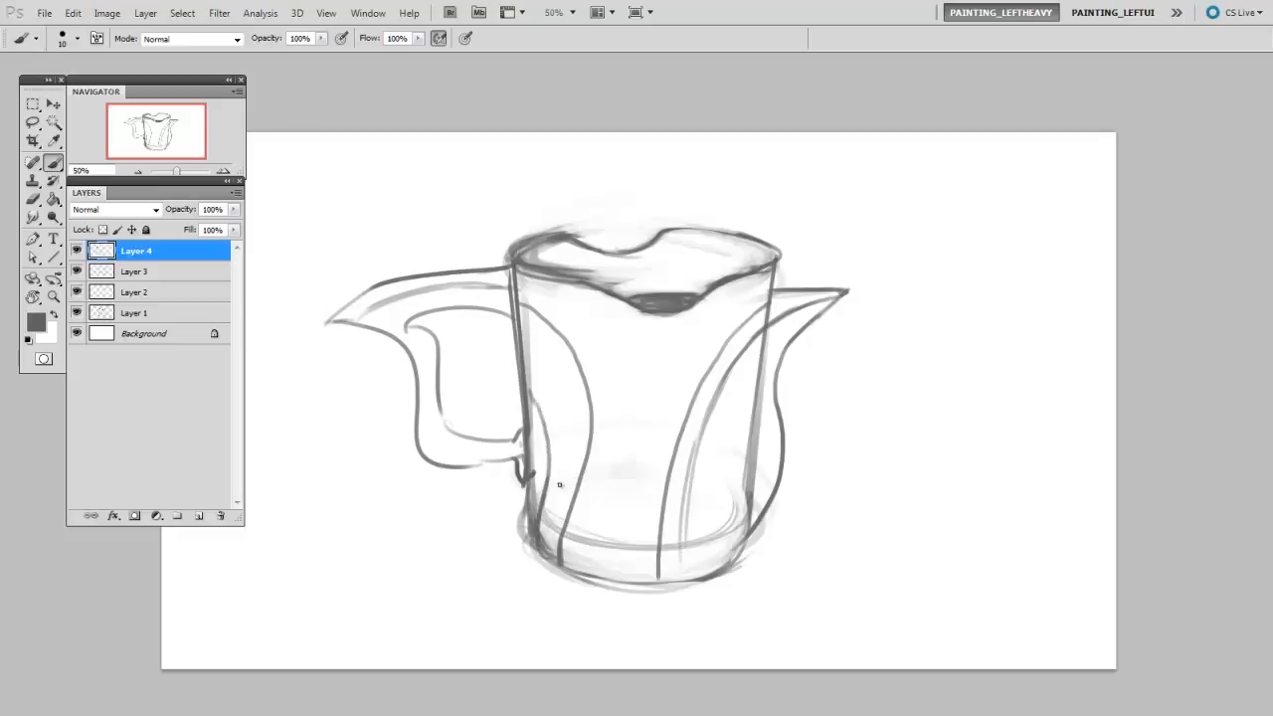
pyautogui.moveTo(523, 411); pyautogui.dragTo(515, 380)
pyautogui.moveTo(735, 551); pyautogui.dragTo(718, 567)
pyautogui.moveTo(750, 538)
pyautogui.mouseDown()
pyautogui.moveTo(718, 569)
pyautogui.moveTo(685, 576)
pyautogui.moveTo(785, 435)
pyautogui.moveTo(698, 574)
pyautogui.mouseUp()
pyautogui.moveTo(781, 461); pyautogui.dragTo(718, 566)
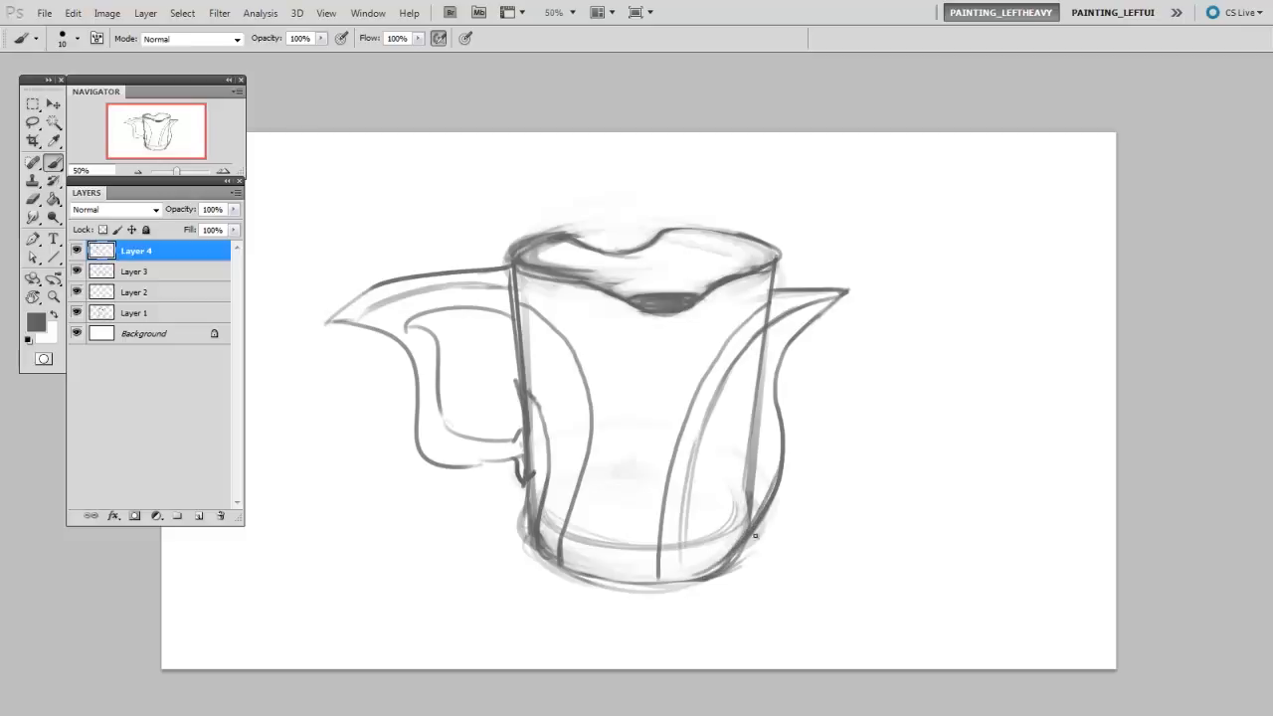
# - Add a layer mask to Layer 1 and paint black on it to hide the cup's original straight sides
pyautogui.click(144, 314)
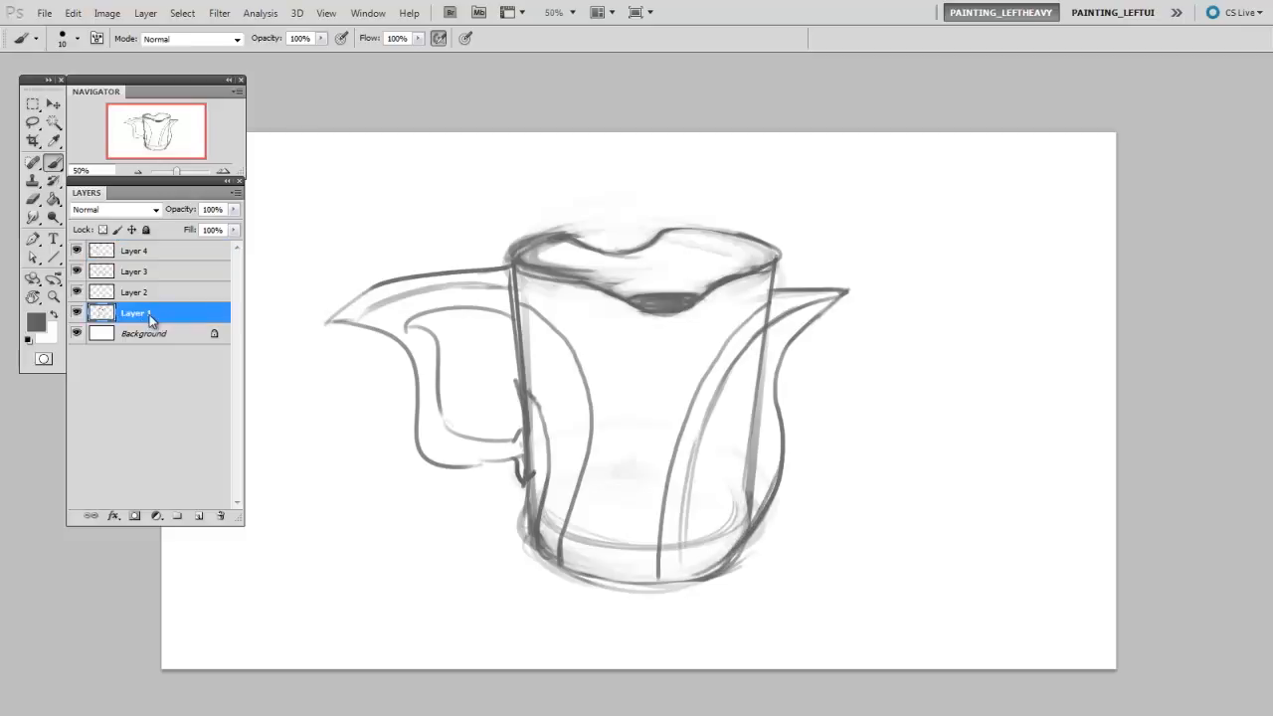
pyautogui.press('e')
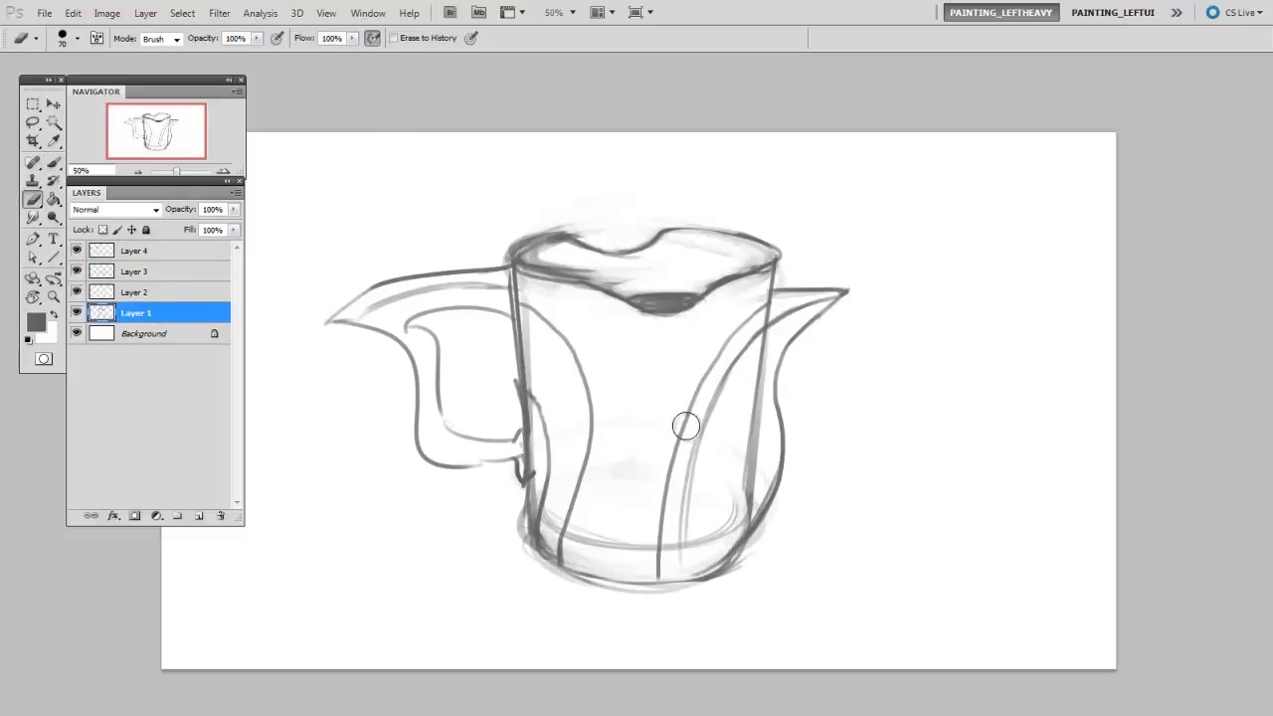
pyautogui.press('F2')
pyautogui.press('b')
pyautogui.press(']')
pyautogui.press(']')
pyautogui.press(']')
pyautogui.press(']')
pyautogui.press(']')
pyautogui.moveTo(752, 495); pyautogui.dragTo(764, 374)
pyautogui.moveTo(737, 521)
pyautogui.mouseDown()
pyautogui.moveTo(769, 382)
pyautogui.moveTo(714, 547)
pyautogui.moveTo(769, 447)
pyautogui.moveTo(770, 411)
pyautogui.moveTo(744, 410)
pyautogui.moveTo(759, 327)
pyautogui.mouseUp()
pyautogui.press('[')
pyautogui.press('[')
pyautogui.press('[')
pyautogui.press('[')
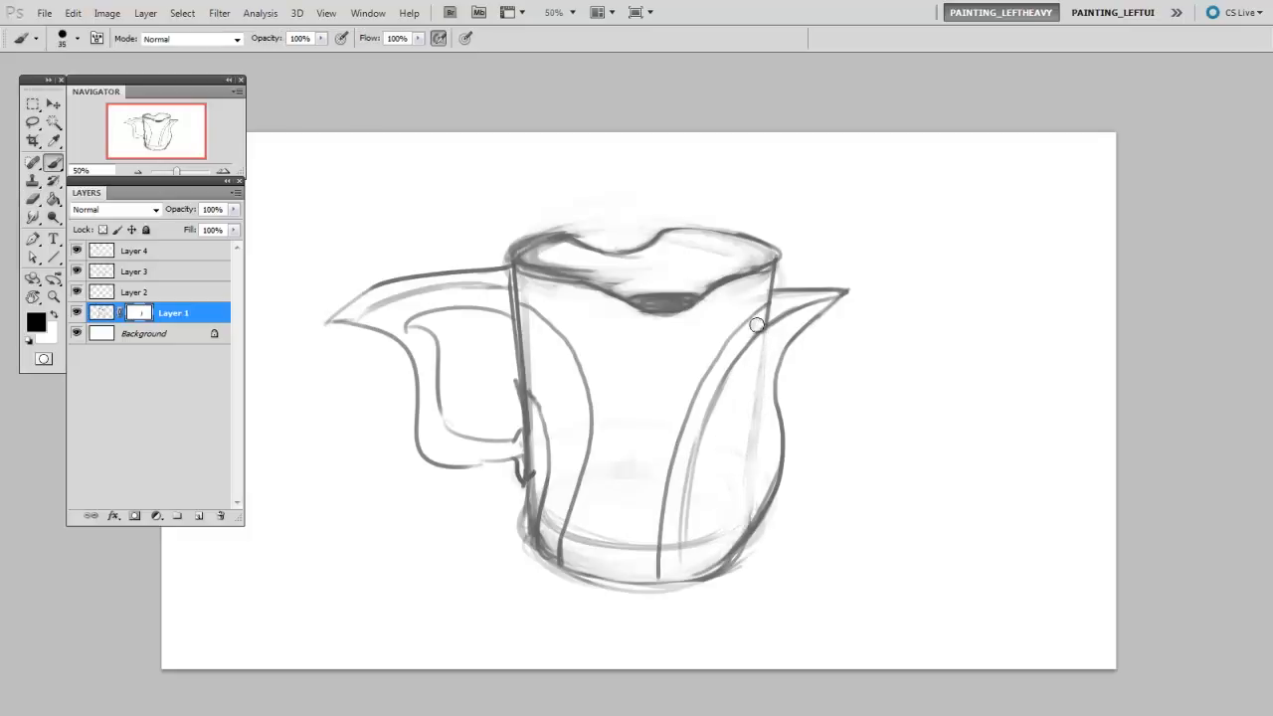
pyautogui.moveTo(767, 372); pyautogui.dragTo(742, 525)
pyautogui.press('[')
pyautogui.moveTo(528, 364)
pyautogui.mouseDown()
pyautogui.moveTo(539, 470)
pyautogui.moveTo(542, 442)
pyautogui.moveTo(547, 553)
pyautogui.mouseUp()
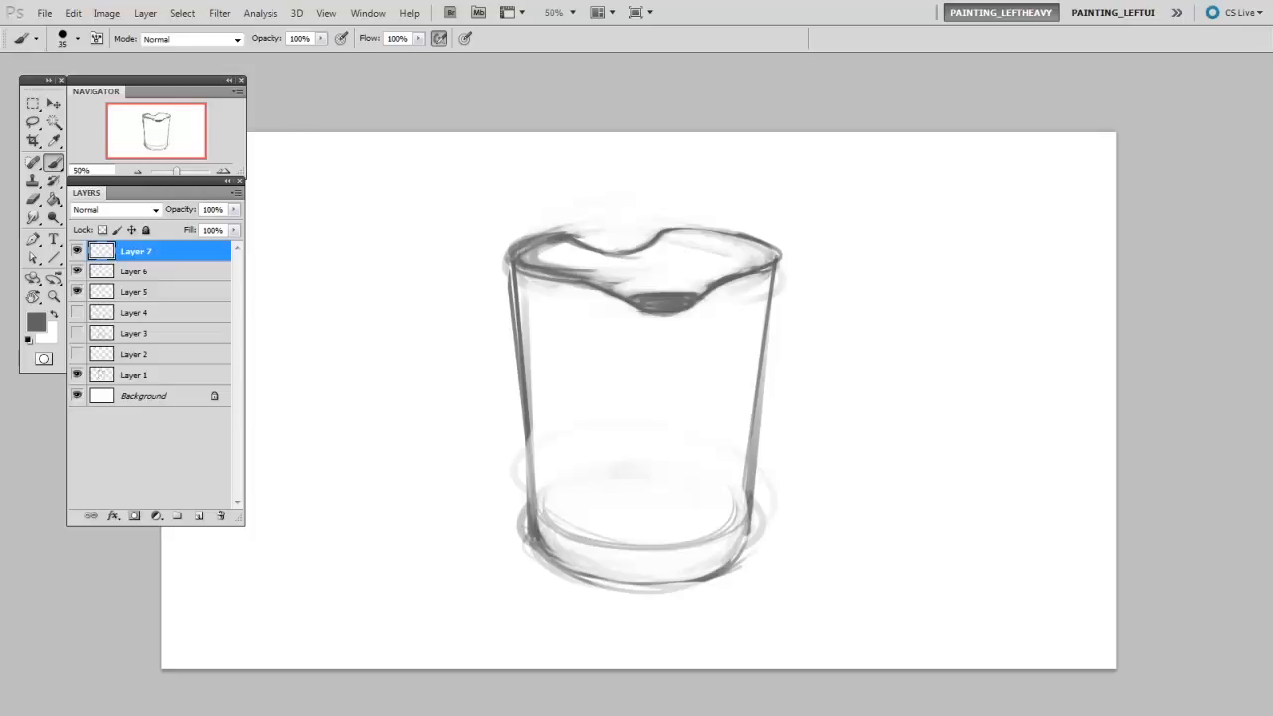
# - With an 8 px brush, draw curves sweeping from the cup's base across the body into a rounded handle loop at the right
pyautogui.moveTo(591, 574)
pyautogui.mouseDown()
pyautogui.moveTo(596, 438)
pyautogui.moveTo(920, 308)
pyautogui.moveTo(770, 381)
pyautogui.mouseUp()
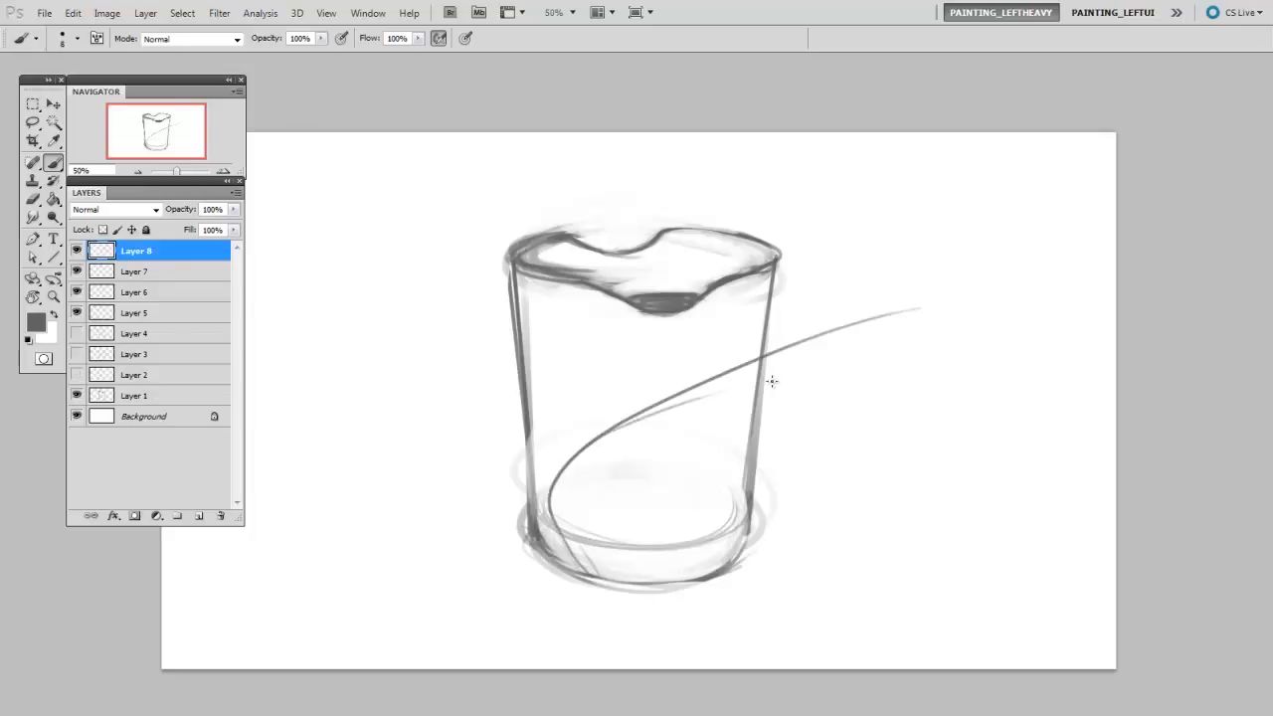
pyautogui.moveTo(576, 443); pyautogui.dragTo(998, 329)
pyautogui.moveTo(776, 280)
pyautogui.mouseDown()
pyautogui.moveTo(926, 289)
pyautogui.moveTo(778, 342)
pyautogui.mouseUp()
pyautogui.moveTo(933, 298); pyautogui.dragTo(857, 357)
# - Draw the handle band's lower edge from the base out to the loop's end and erase the stray line ends
pyautogui.press('e')
pyautogui.press('b')
pyautogui.moveTo(623, 517); pyautogui.dragTo(623, 545)
pyautogui.moveTo(588, 575)
pyautogui.mouseDown()
pyautogui.moveTo(704, 410)
pyautogui.moveTo(992, 359)
pyautogui.mouseUp()
pyautogui.moveTo(935, 300); pyautogui.dragTo(795, 417)
pyautogui.press('e')
pyautogui.moveTo(998, 353); pyautogui.dragTo(841, 398)
# - Sketch a pointed foot flaring out at the cup's lower right, with a curved opening beneath the handle band
pyautogui.press('b')
pyautogui.moveTo(753, 415)
pyautogui.mouseDown()
pyautogui.moveTo(698, 448)
pyautogui.moveTo(829, 524)
pyautogui.mouseUp()
pyautogui.moveTo(750, 454); pyautogui.dragTo(820, 548)
pyautogui.moveTo(597, 578); pyautogui.dragTo(823, 535)
pyautogui.moveTo(597, 584)
pyautogui.mouseDown()
pyautogui.moveTo(654, 585)
pyautogui.moveTo(819, 537)
pyautogui.mouseUp()
pyautogui.moveTo(691, 465); pyautogui.dragTo(873, 503)
pyautogui.moveTo(753, 427)
pyautogui.mouseDown()
pyautogui.moveTo(819, 495)
pyautogui.moveTo(861, 505)
pyautogui.mouseUp()
pyautogui.press('e')
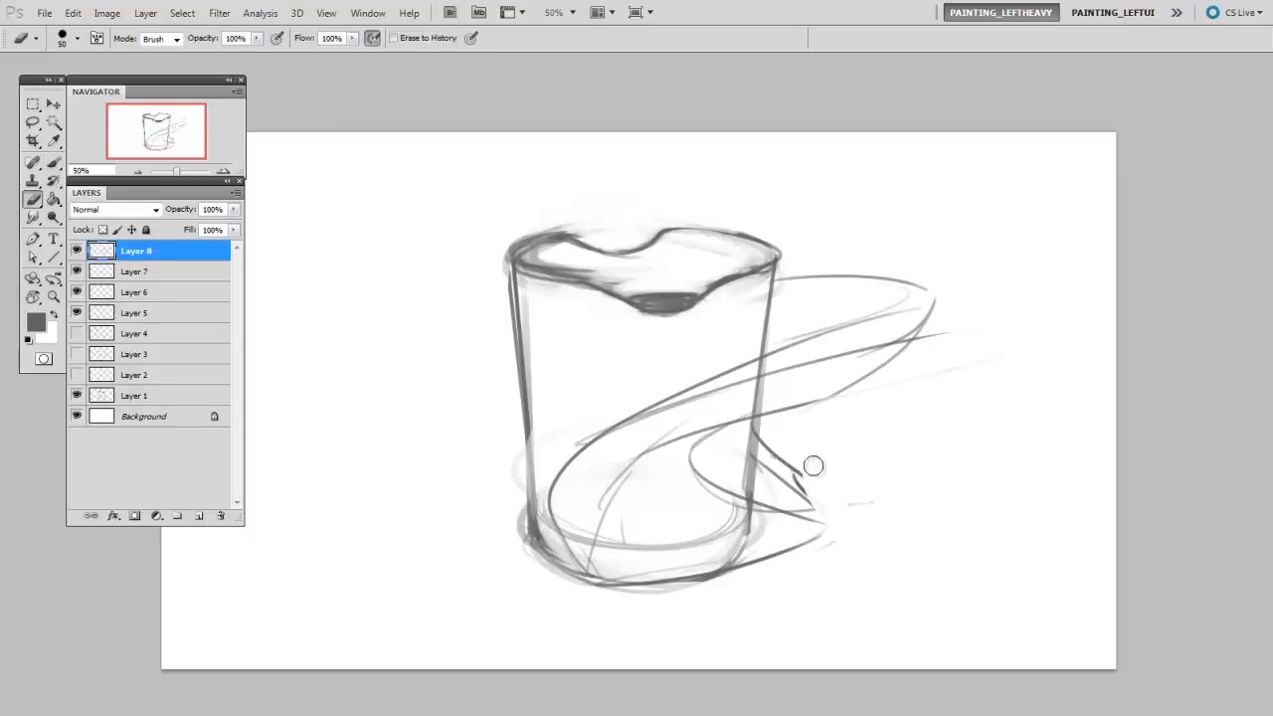
pyautogui.press('b')
pyautogui.moveTo(793, 465); pyautogui.dragTo(817, 537)
# - Draw two swirling curves from the rim down the upper body to the handle band and sketch a spout at the left rim
pyautogui.moveTo(534, 511); pyautogui.dragTo(598, 349)
pyautogui.moveTo(573, 283)
pyautogui.mouseDown()
pyautogui.moveTo(583, 376)
pyautogui.moveTo(599, 335)
pyautogui.moveTo(564, 389)
pyautogui.moveTo(611, 351)
pyautogui.moveTo(583, 359)
pyautogui.mouseUp()
pyautogui.press('e')
pyautogui.press('b')
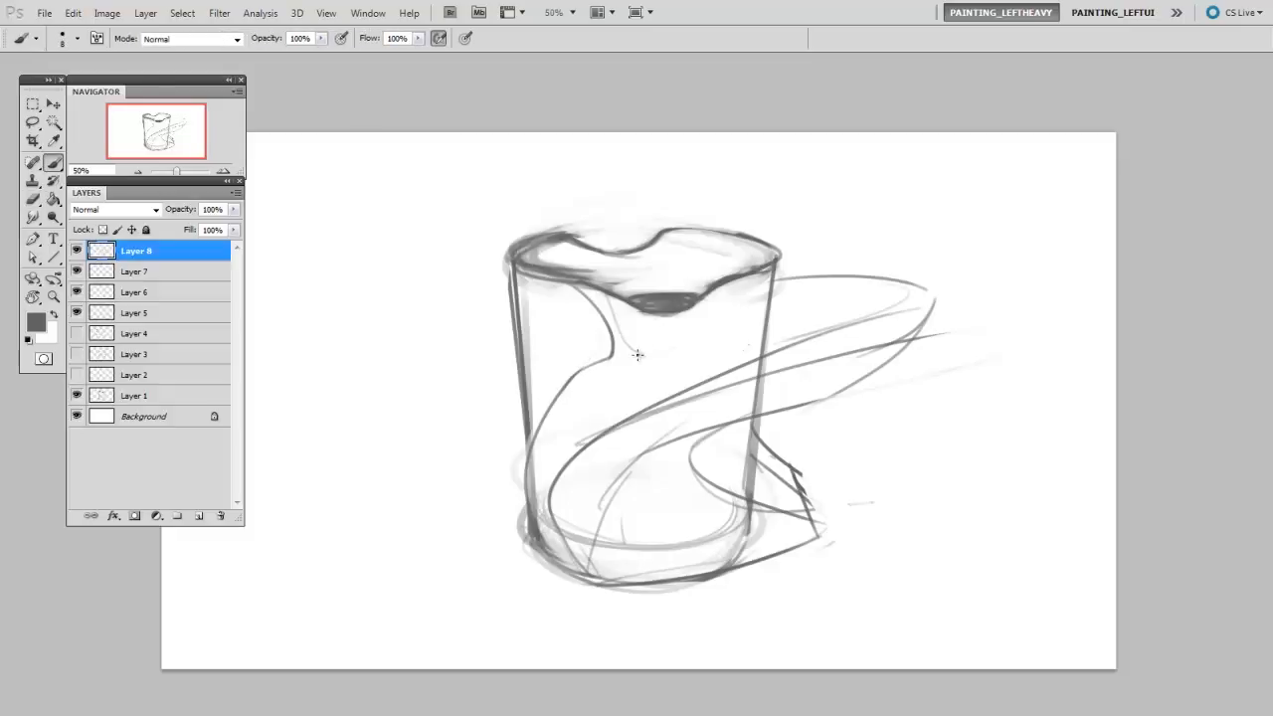
pyautogui.moveTo(638, 355); pyautogui.dragTo(791, 332)
pyautogui.press('e')
pyautogui.press('b')
pyautogui.moveTo(517, 346)
pyautogui.mouseDown()
pyautogui.moveTo(469, 248)
pyautogui.moveTo(567, 229)
pyautogui.mouseUp()
pyautogui.press('e')
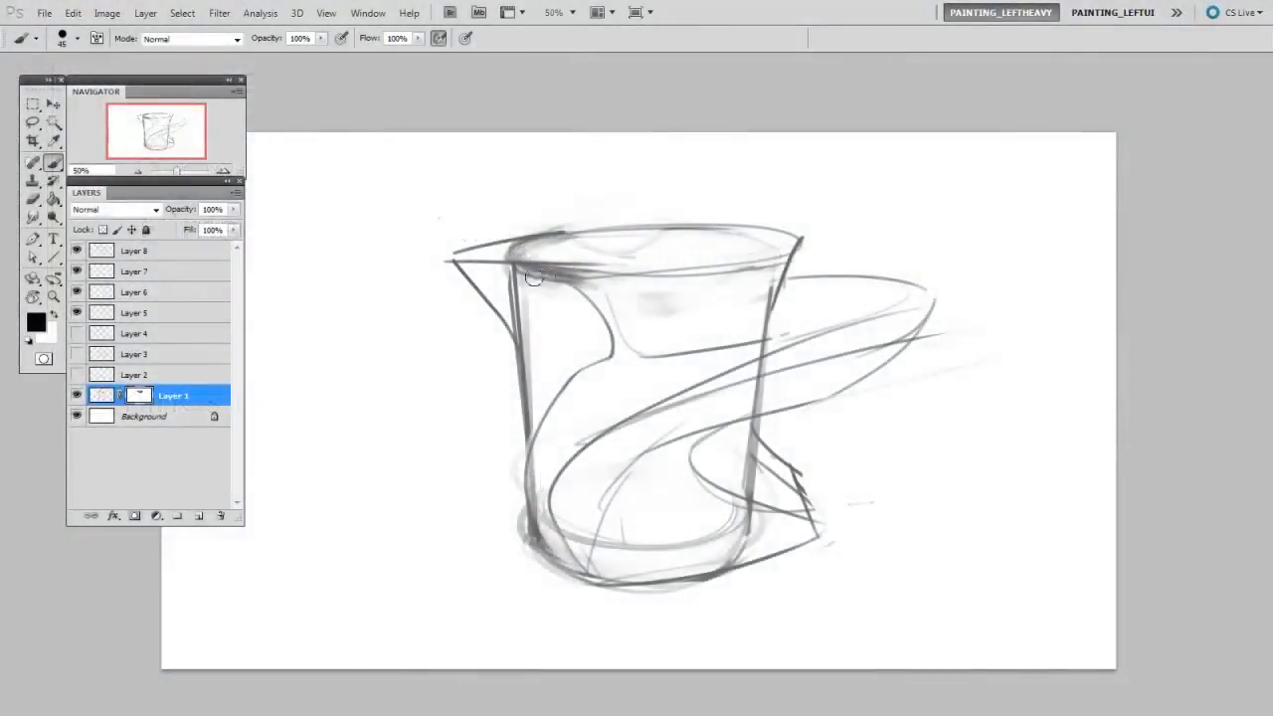
# - Paint black on Layer 1's mask to hide the original cup's rim and side lines behind the new design
pyautogui.moveTo(534, 278); pyautogui.dragTo(587, 252)
pyautogui.moveTo(755, 398); pyautogui.dragTo(763, 374)
pyautogui.press(']')
pyautogui.press(']')
pyautogui.moveTo(749, 492)
pyautogui.mouseDown()
pyautogui.moveTo(748, 453)
pyautogui.moveTo(747, 498)
pyautogui.mouseUp()
pyautogui.moveTo(756, 354); pyautogui.dragTo(751, 358)
pyautogui.moveTo(754, 300); pyautogui.dragTo(759, 290)
pyautogui.moveTo(568, 557)
pyautogui.mouseDown()
pyautogui.moveTo(538, 514)
pyautogui.moveTo(548, 508)
pyautogui.mouseUp()
pyautogui.moveTo(527, 296)
pyautogui.mouseDown()
pyautogui.moveTo(508, 278)
pyautogui.moveTo(512, 334)
pyautogui.mouseUp()
pyautogui.moveTo(548, 264)
pyautogui.mouseDown()
pyautogui.moveTo(599, 281)
pyautogui.moveTo(519, 271)
pyautogui.mouseUp()
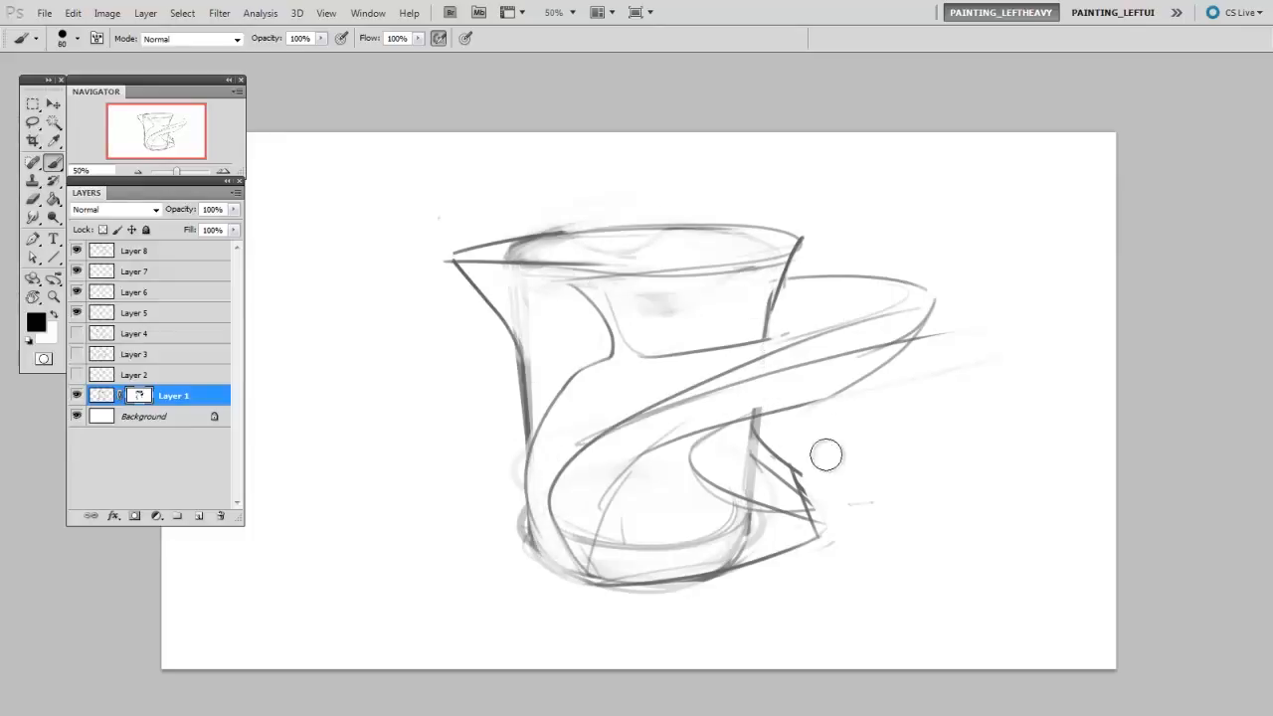
# - On Layer 8, draw the inner opening of the handle loop beside the cup's right wall
pyautogui.click(179, 252)
pyautogui.press('[')
pyautogui.press('[')
pyautogui.press('[')
pyautogui.press('[')
pyautogui.press('[')
pyautogui.press('[')
pyautogui.press('[')
pyautogui.moveTo(772, 311); pyautogui.dragTo(803, 316)
pyautogui.moveTo(774, 313); pyautogui.dragTo(853, 321)
pyautogui.moveTo(759, 339); pyautogui.dragTo(851, 327)
pyautogui.moveTo(773, 308)
pyautogui.mouseDown()
pyautogui.moveTo(902, 308)
pyautogui.moveTo(900, 293)
pyautogui.moveTo(875, 284)
pyautogui.moveTo(895, 298)
pyautogui.moveTo(845, 341)
pyautogui.mouseUp()
# - Hatch the shadow in the opening beneath the handle band and round off the foot's outer corner
pyautogui.moveTo(760, 438)
pyautogui.mouseDown()
pyautogui.moveTo(779, 402)
pyautogui.moveTo(688, 471)
pyautogui.mouseUp()
pyautogui.press('e')
pyautogui.press('b')
pyautogui.moveTo(693, 470)
pyautogui.mouseDown()
pyautogui.moveTo(722, 428)
pyautogui.moveTo(769, 408)
pyautogui.moveTo(780, 418)
pyautogui.mouseUp()
pyautogui.moveTo(801, 509); pyautogui.dragTo(787, 553)
pyautogui.press('e')
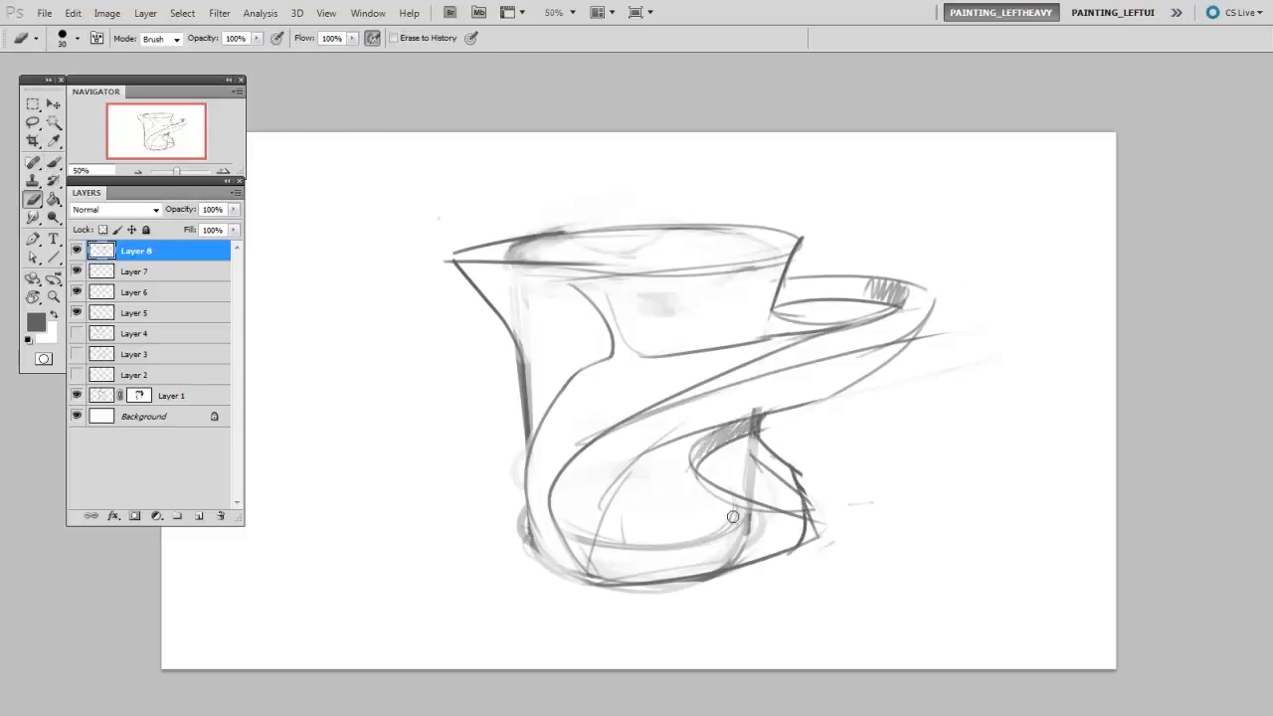
# - Merge the sketch layers into a single Layer 8 and erase the leftover lines around the foot with a larger eraser
pyautogui.keyDown('shift'); pyautogui.click(170, 396); pyautogui.keyUp('shift')
pyautogui.hotkey('ctrl', 'e')
pyautogui.press(']')
pyautogui.press(']')
pyautogui.press(']')
pyautogui.moveTo(765, 481)
pyautogui.mouseDown()
pyautogui.moveTo(744, 456)
pyautogui.moveTo(753, 487)
pyautogui.mouseUp()
pyautogui.moveTo(770, 435); pyautogui.dragTo(817, 537)
# - Redraw the foot's rounded outer contour, extend the body curves up to the rim and strengthen the front rim line
pyautogui.press('b')
pyautogui.moveTo(766, 457)
pyautogui.mouseDown()
pyautogui.moveTo(804, 543)
pyautogui.moveTo(784, 558)
pyautogui.mouseUp()
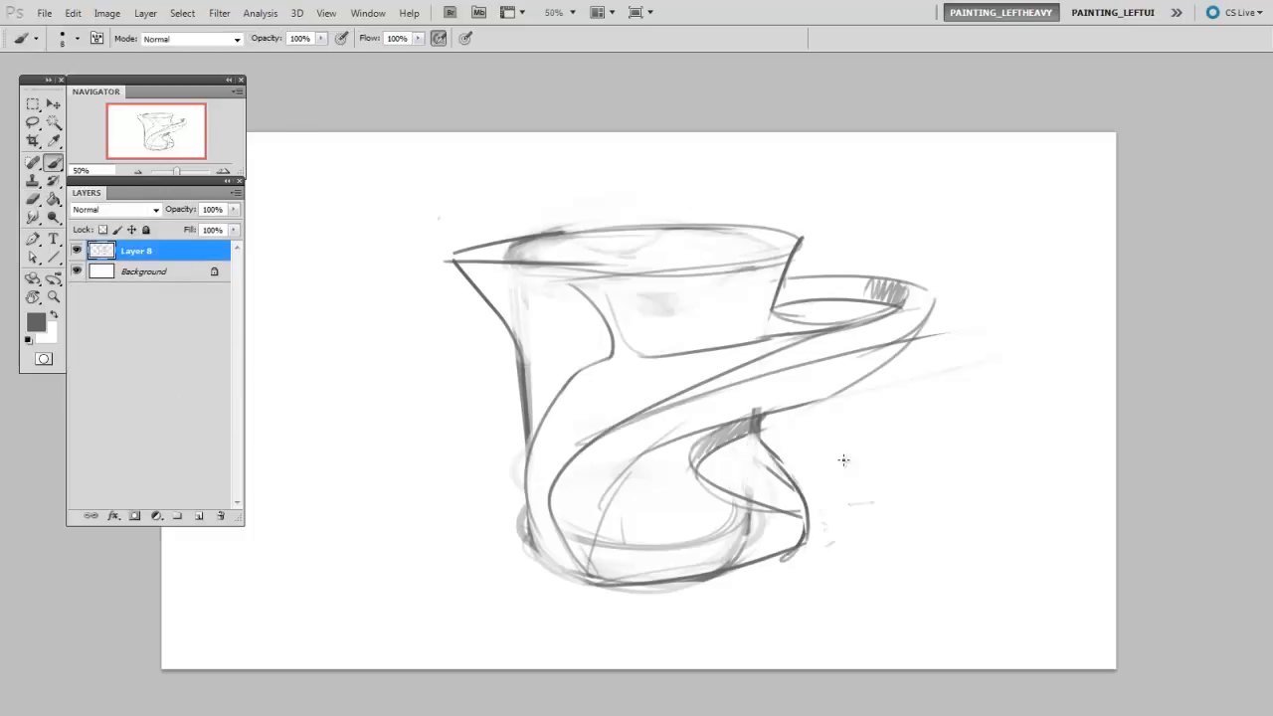
pyautogui.moveTo(608, 292)
pyautogui.mouseDown()
pyautogui.moveTo(605, 269)
pyautogui.moveTo(816, 242)
pyautogui.moveTo(929, 288)
pyautogui.moveTo(905, 340)
pyautogui.mouseUp()
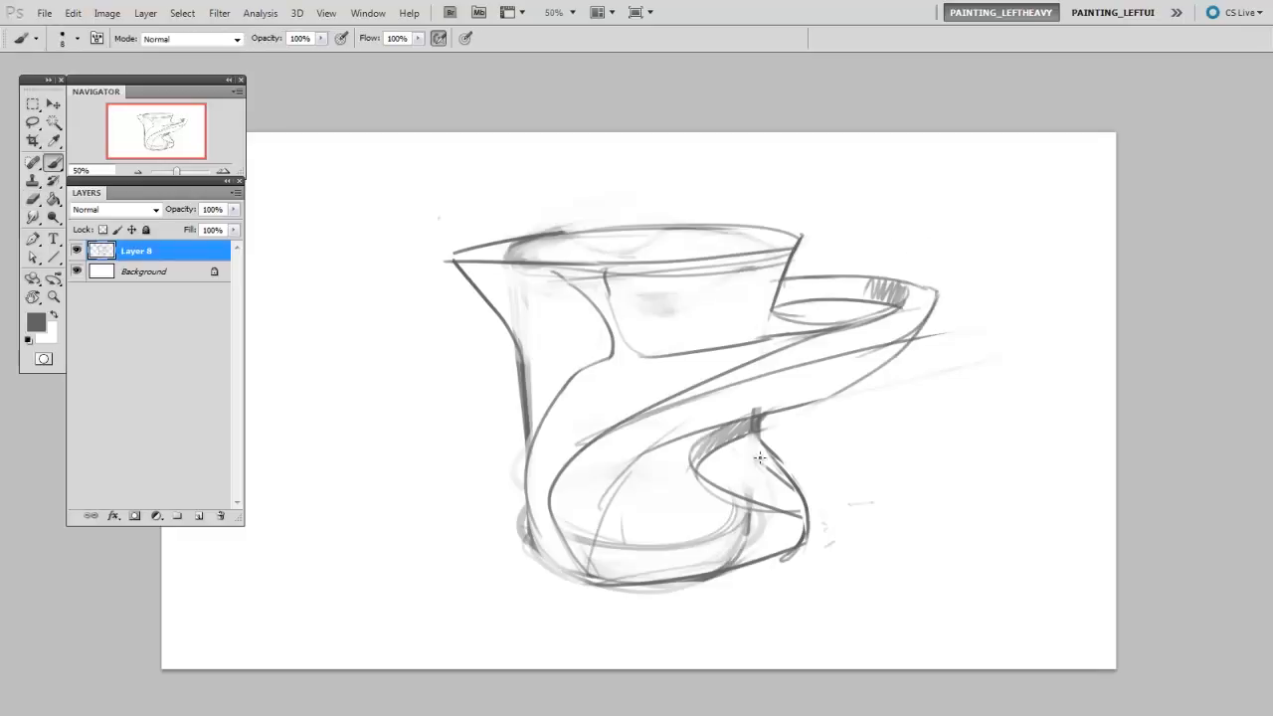
# - Extend the spout into a longer, drooping point at the left and erase the old spout lines
pyautogui.press('e')
pyautogui.moveTo(559, 243)
pyautogui.mouseDown()
pyautogui.moveTo(509, 251)
pyautogui.moveTo(523, 244)
pyautogui.moveTo(364, 314)
pyautogui.mouseUp()
pyautogui.press('b')
pyautogui.moveTo(430, 286); pyautogui.dragTo(523, 336)
pyautogui.press('e')
pyautogui.moveTo(453, 267)
pyautogui.mouseDown()
pyautogui.moveTo(512, 330)
pyautogui.moveTo(557, 268)
pyautogui.mouseUp()
pyautogui.press('b')
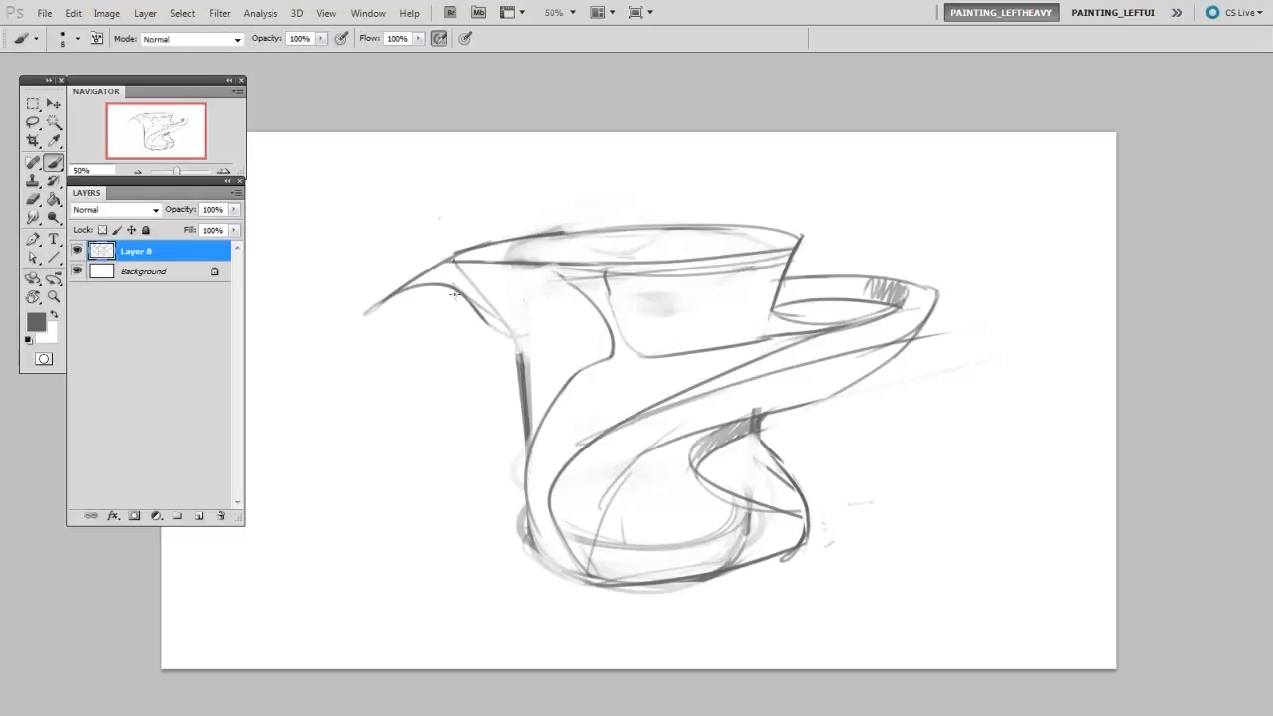
# - Redraw the spout's underside flowing into the body, erase the old edge and add a small bulge on the left side
pyautogui.moveTo(448, 284); pyautogui.dragTo(559, 410)
pyautogui.press('e')
pyautogui.moveTo(528, 344); pyautogui.dragTo(471, 283)
pyautogui.moveTo(537, 358); pyautogui.dragTo(553, 406)
pyautogui.press('b')
pyautogui.moveTo(521, 355)
pyautogui.mouseDown()
pyautogui.moveTo(528, 406)
pyautogui.moveTo(577, 375)
pyautogui.mouseUp()
pyautogui.press('e')
pyautogui.press('b')
pyautogui.moveTo(518, 348); pyautogui.dragTo(528, 403)
pyautogui.press('e')
pyautogui.press('b')
pyautogui.press('b')
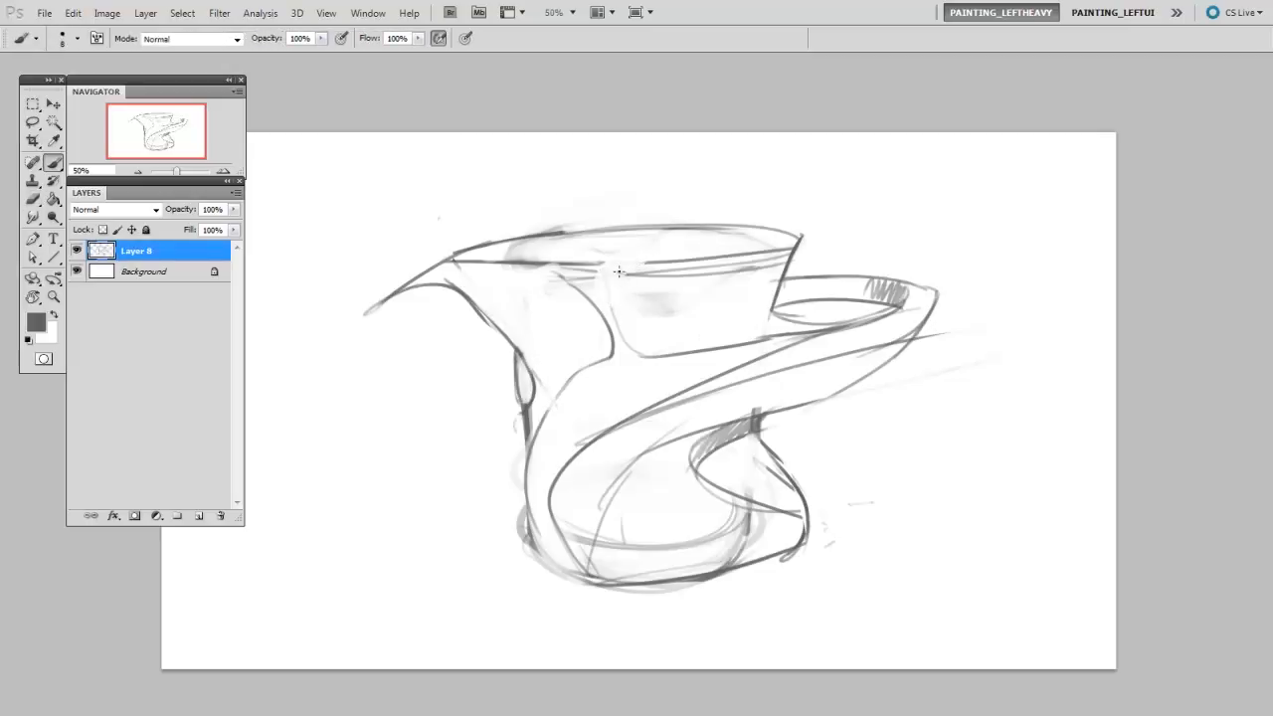
# - Draw a second line along the inside of the back rim and an inner ellipse arc in the cup's mouth
pyautogui.moveTo(487, 256); pyautogui.dragTo(760, 232)
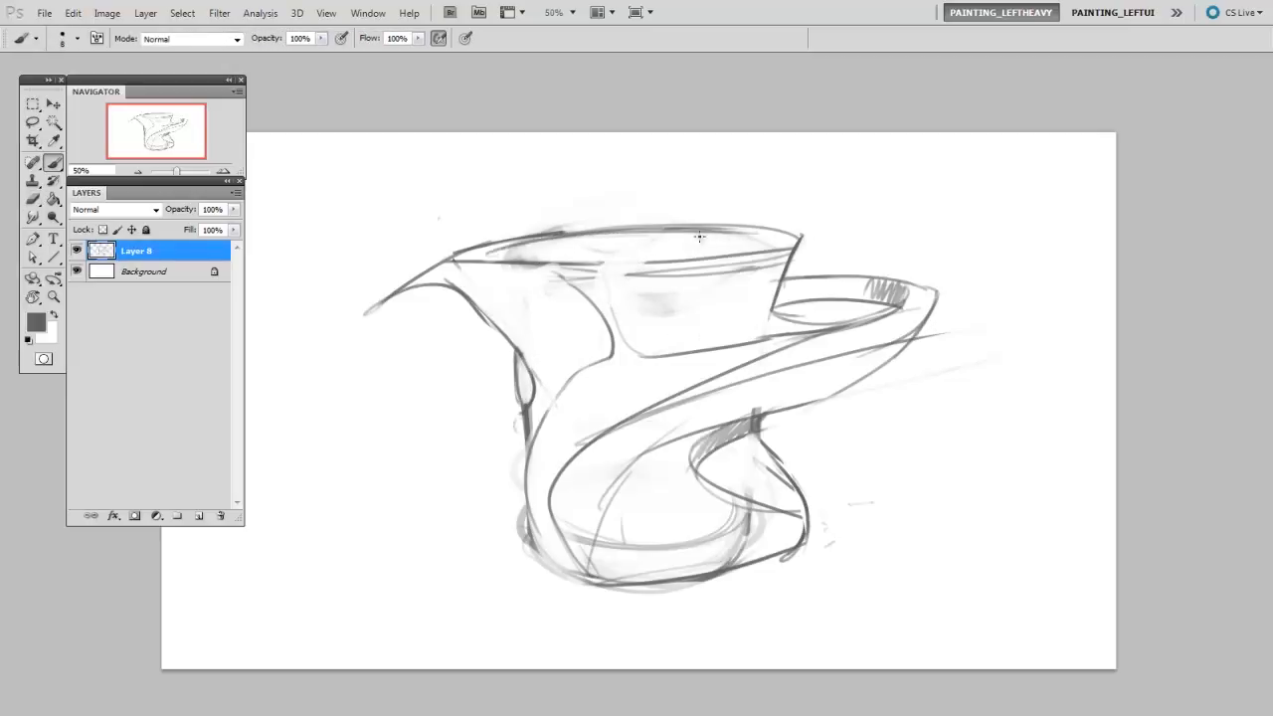
pyautogui.moveTo(550, 261); pyautogui.dragTo(806, 230)
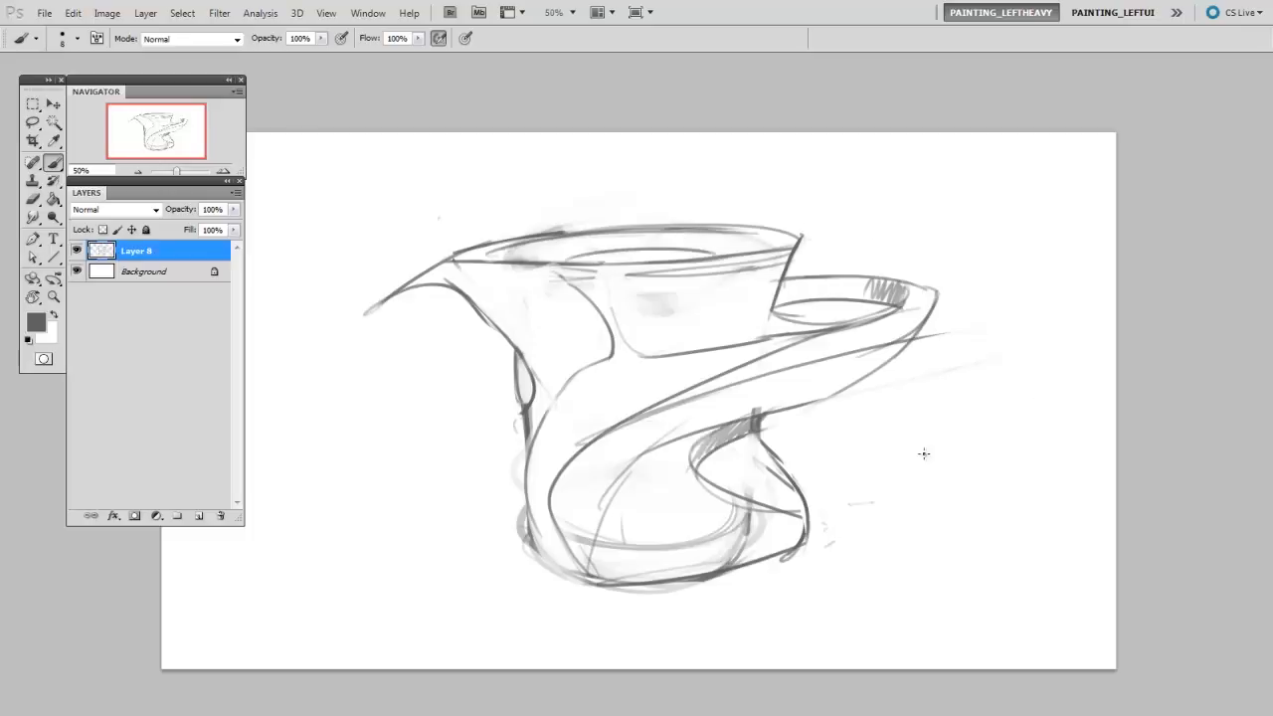
# - Erase the foot's bulging right contour and old base lines, and redraw the edge as an inward curve below the handle
pyautogui.moveTo(711, 575); pyautogui.dragTo(831, 542)
pyautogui.press('e')
pyautogui.press(']')
pyautogui.press(']')
pyautogui.press(']')
pyautogui.press(']')
pyautogui.moveTo(651, 547)
pyautogui.mouseDown()
pyautogui.moveTo(722, 532)
pyautogui.moveTo(796, 460)
pyautogui.moveTo(784, 438)
pyautogui.mouseUp()
pyautogui.press('b')
pyautogui.moveTo(757, 410)
pyautogui.mouseDown()
pyautogui.moveTo(756, 496)
pyautogui.moveTo(810, 519)
pyautogui.mouseUp()
pyautogui.press('e')
pyautogui.moveTo(590, 600); pyautogui.dragTo(751, 538)
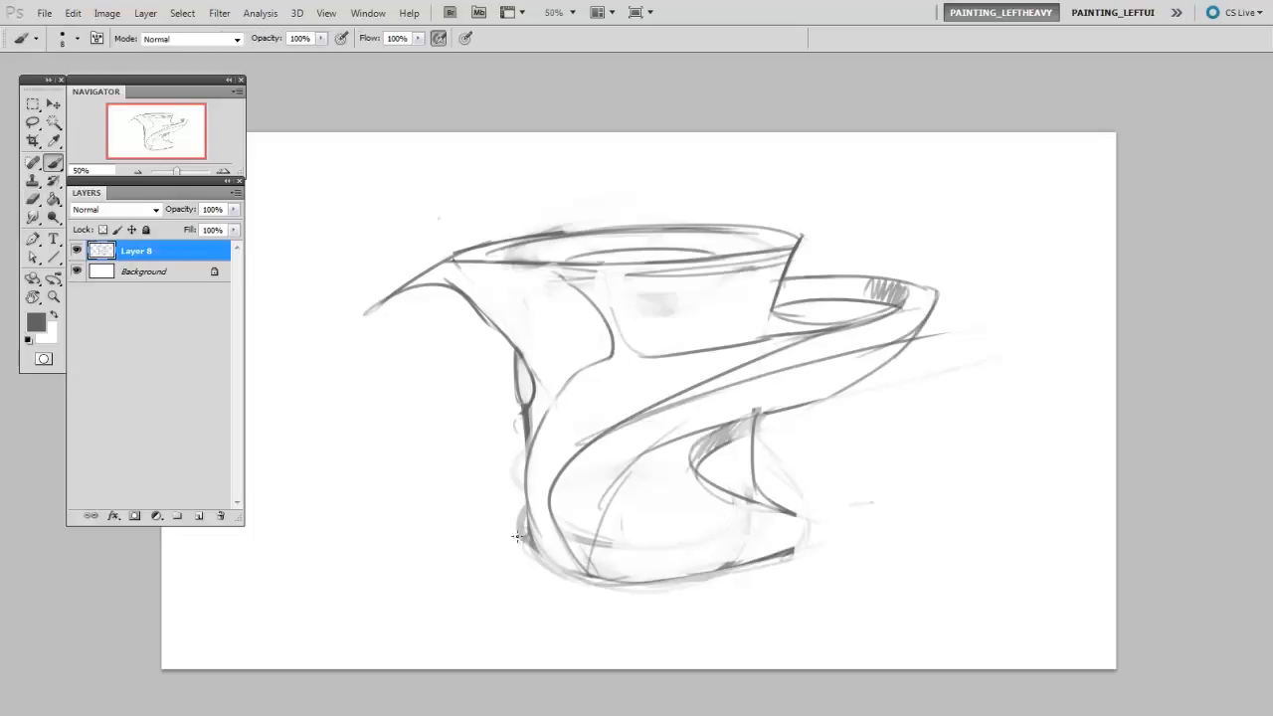